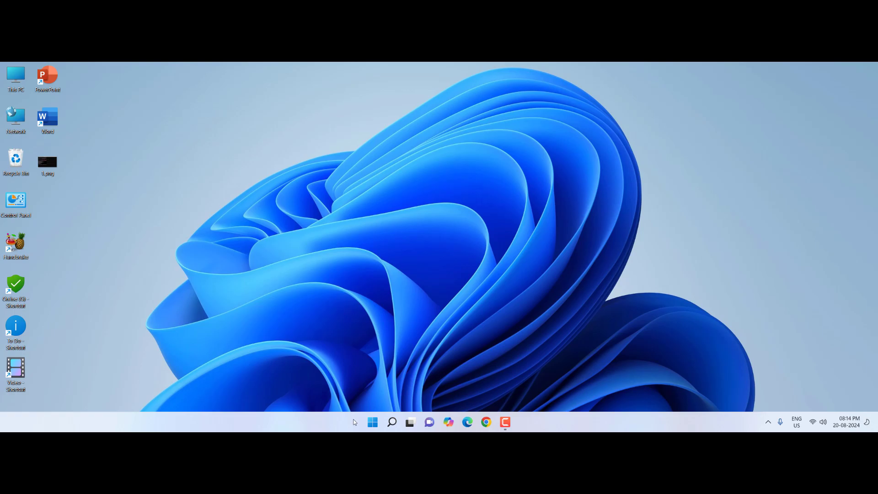
# Open Settings and go to System > Troubleshoot > Other troubleshooters
pyautogui.click(373, 422)
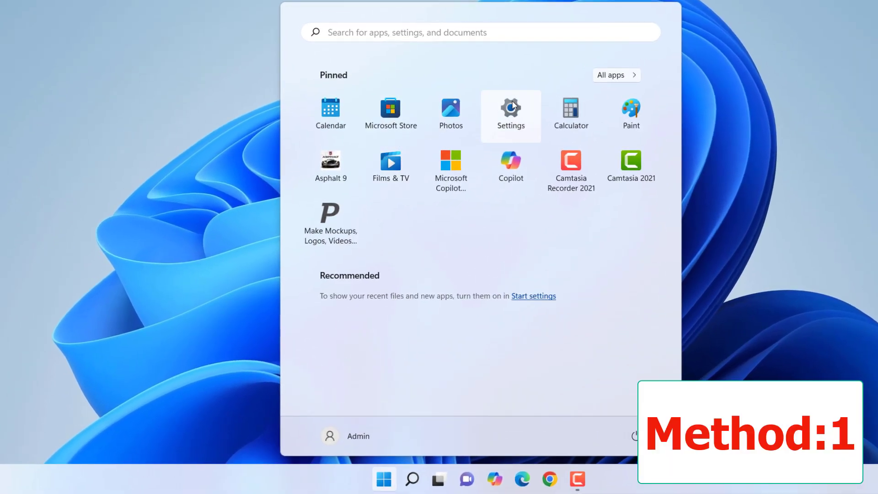
pyautogui.click(510, 110)
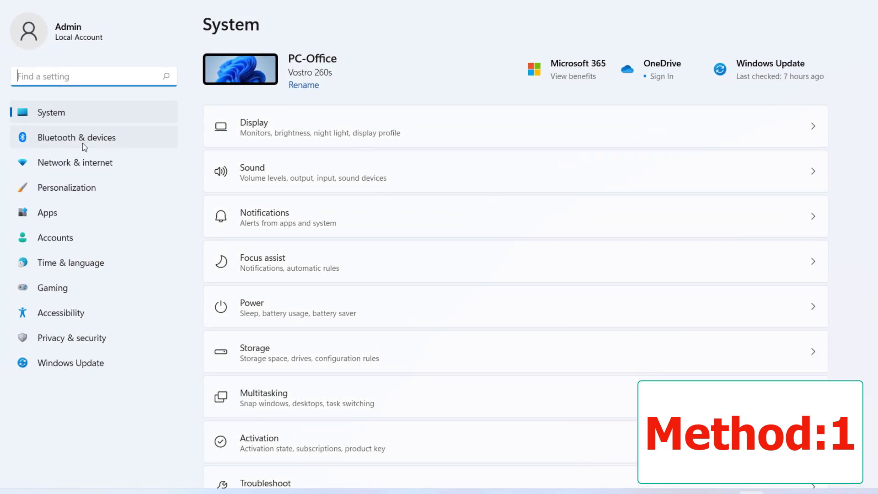
pyautogui.scroll(-5, 416, 269)
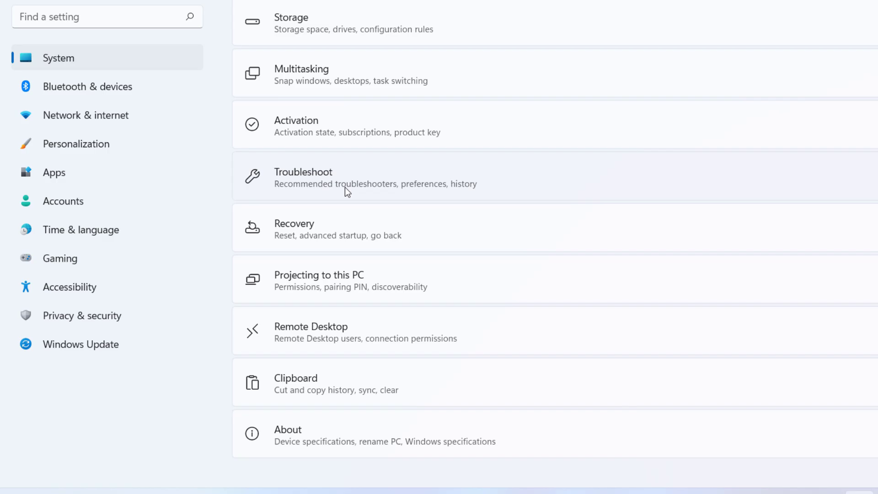
pyautogui.click(345, 188)
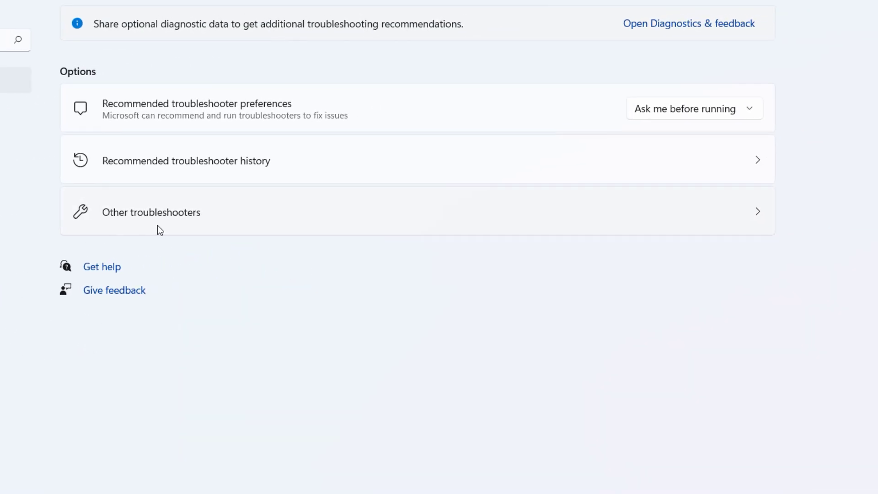
pyautogui.click(158, 225)
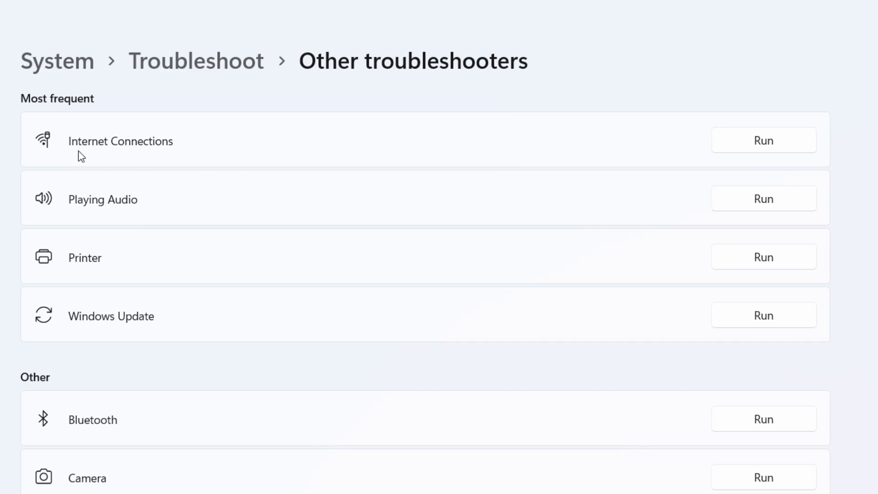
# Start the Internet Connections troubleshooter, cancel it, and scroll down the troubleshooter list
pyautogui.click(760, 148)
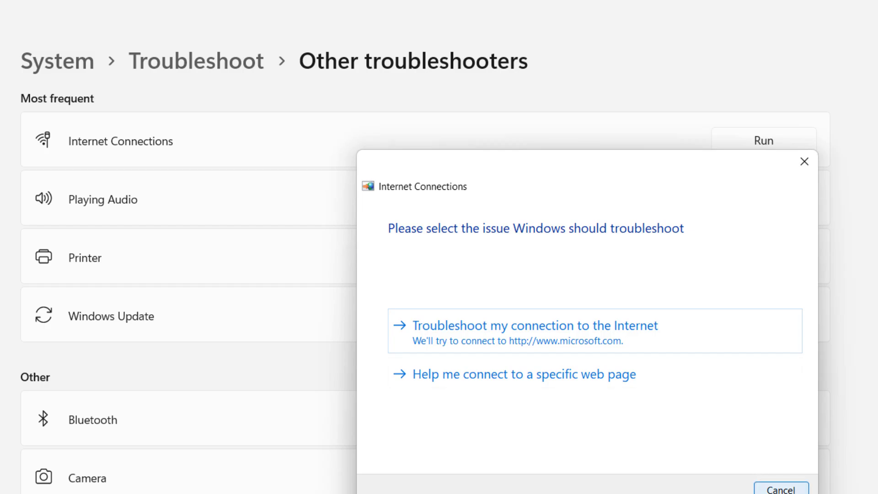
pyautogui.click(782, 488)
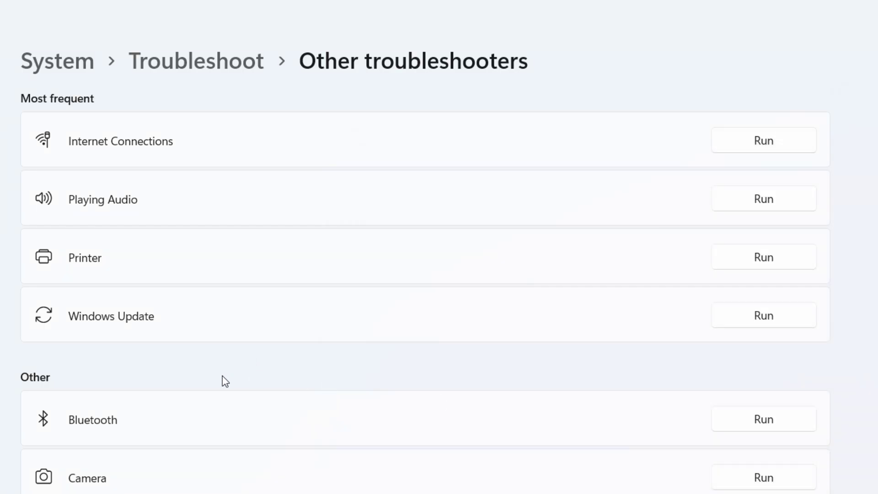
pyautogui.scroll(-2, 224, 381)
pyautogui.scroll(-2, 265, 412)
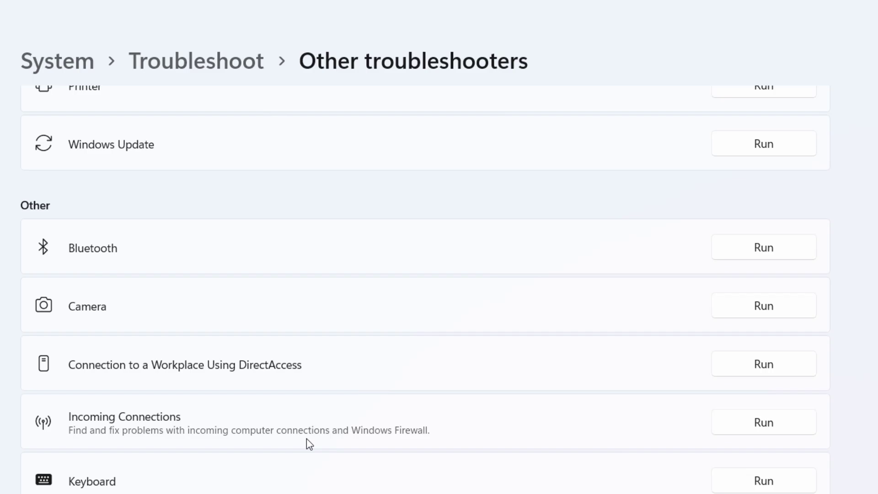
pyautogui.scroll(-3, 128, 437)
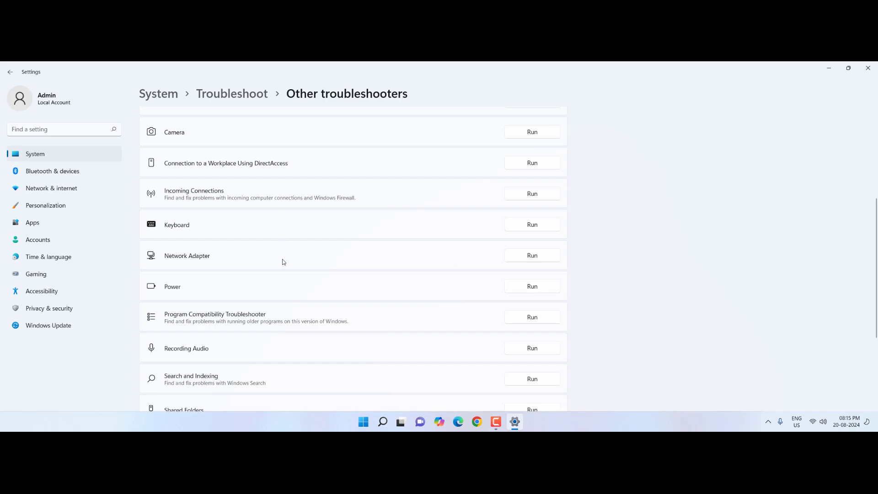
# Close Settings, open Network Connections from the Network desktop item, and bring up Wi-Fi 3's menu
pyautogui.click(868, 67)
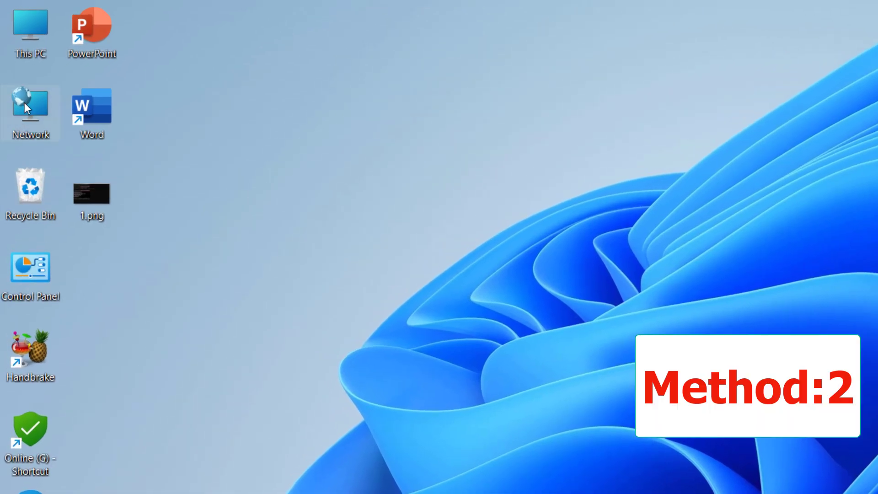
pyautogui.rightClick(23, 107)
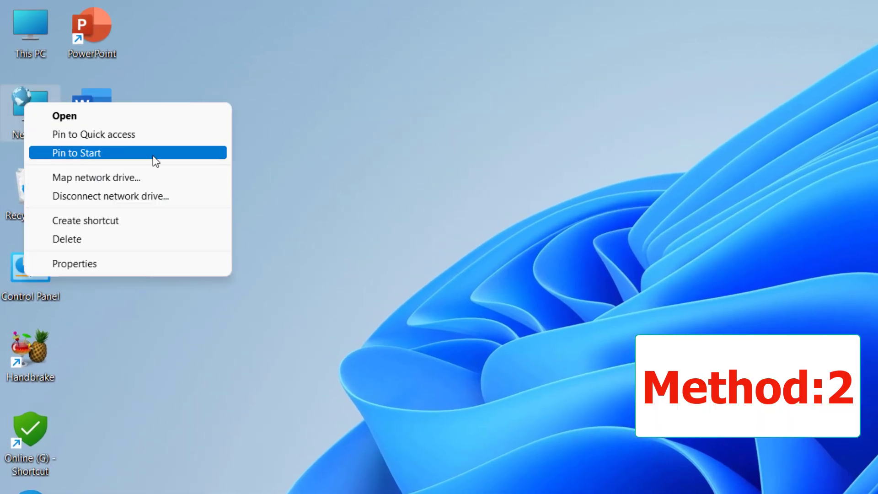
pyautogui.click(127, 265)
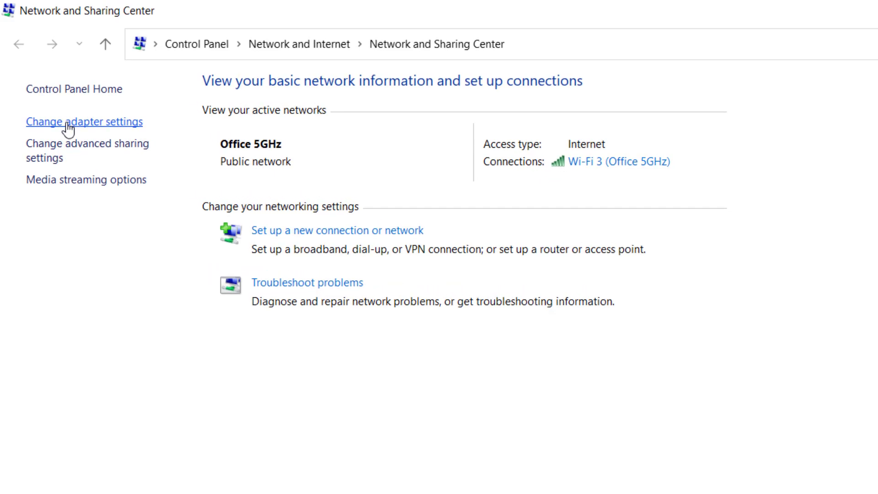
pyautogui.click(45, 118)
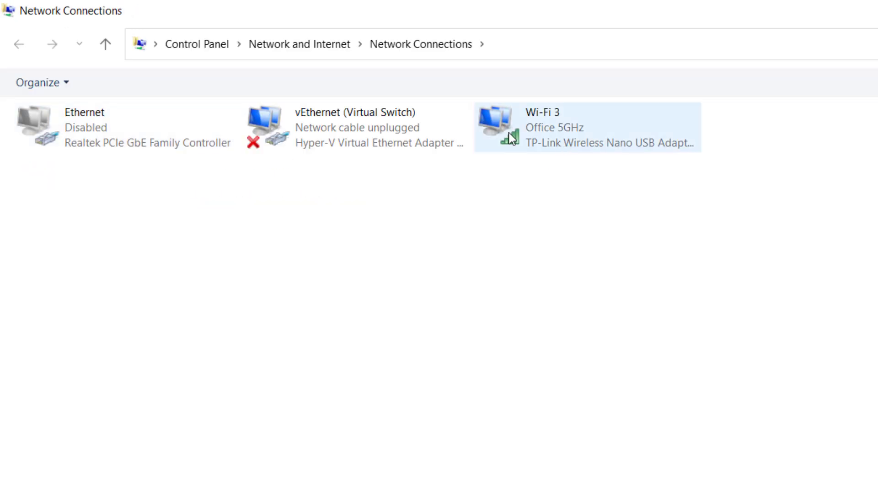
pyautogui.rightClick(509, 133)
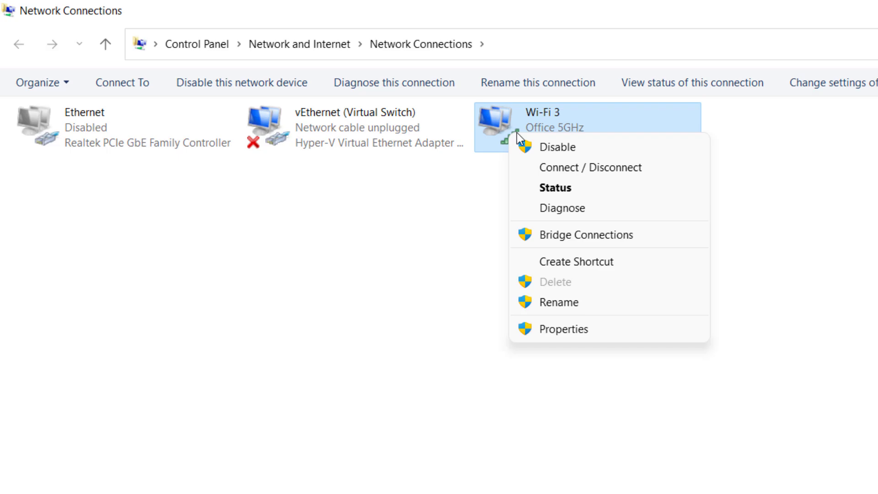
# Uncheck 'Allow the computer to turn off this device' for the TP-Link adapter and close Network Connections
pyautogui.click(636, 328)
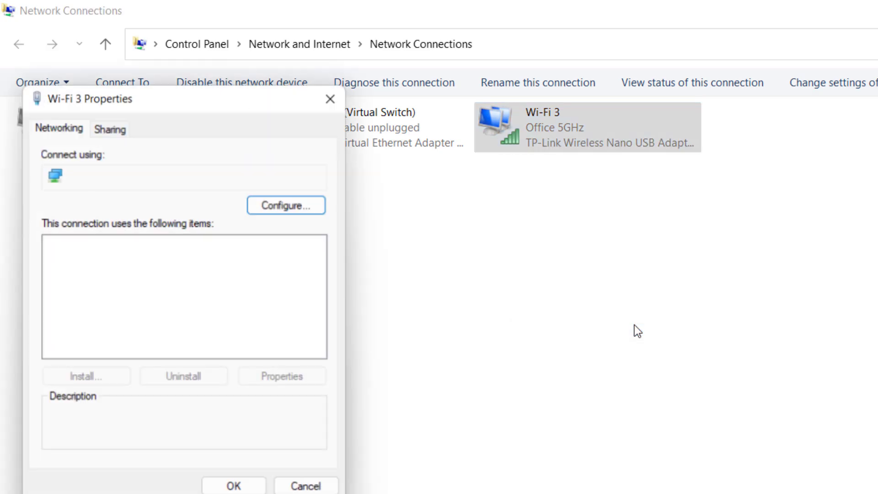
pyautogui.click(283, 205)
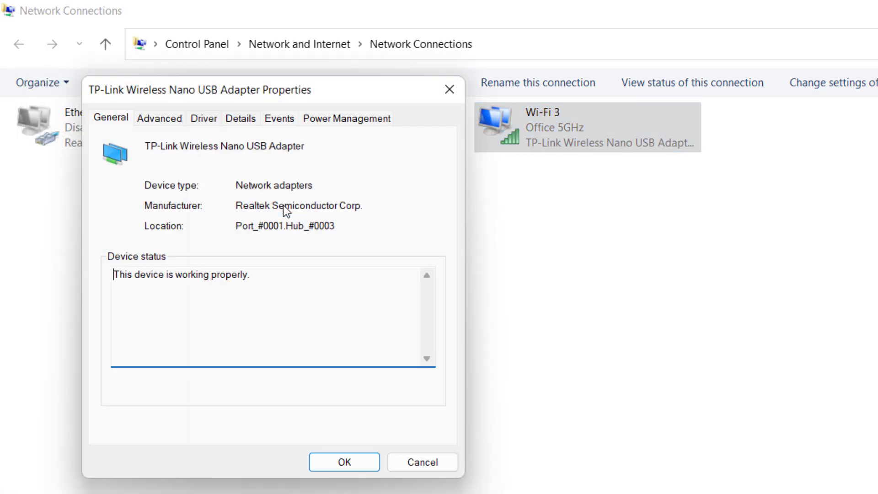
pyautogui.click(334, 120)
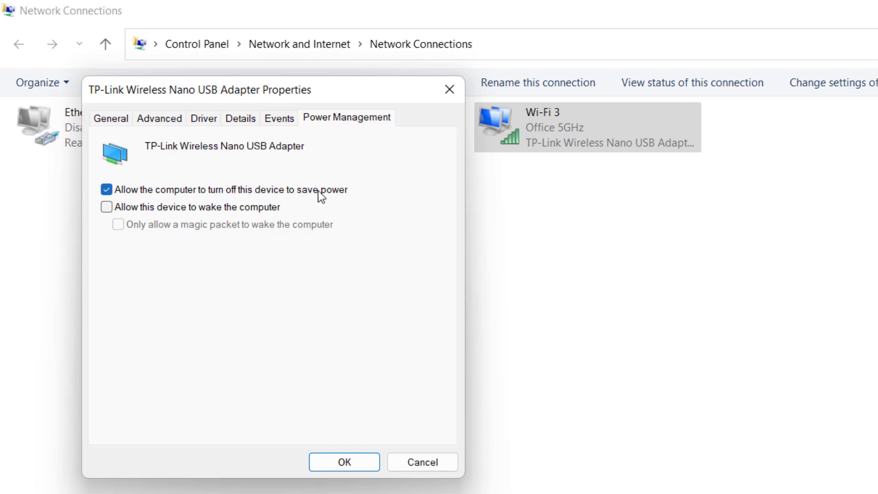
pyautogui.click(123, 193)
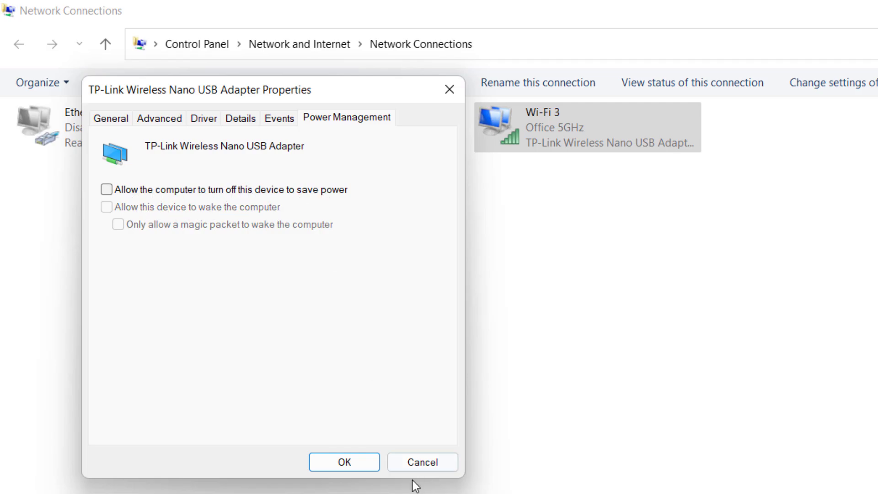
pyautogui.click(361, 464)
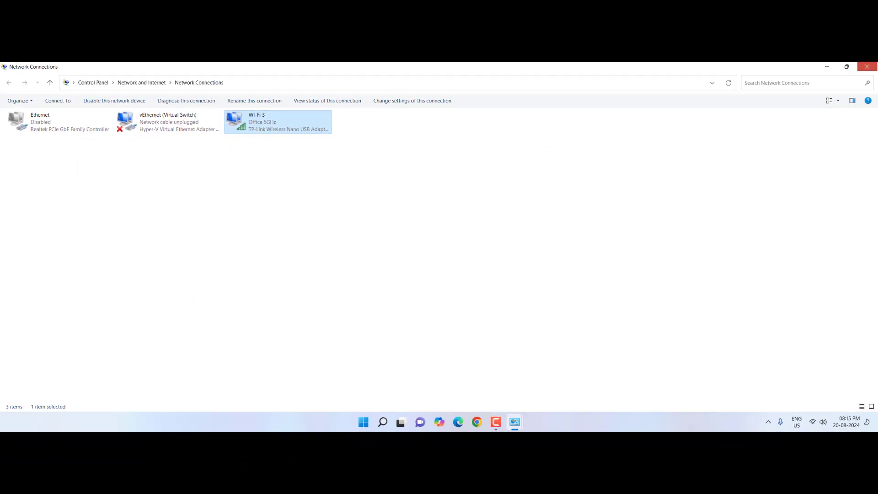
pyautogui.click(867, 66)
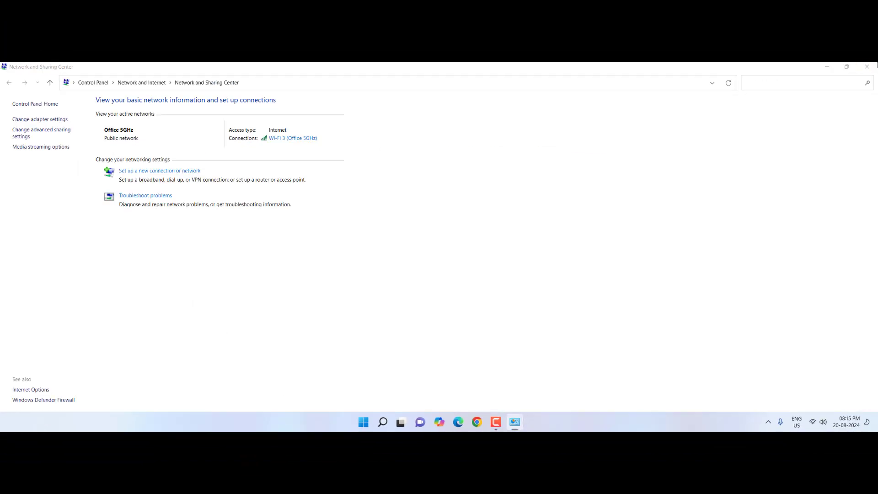
# Close Network and Sharing Center and dismiss a stray desktop context menu
pyautogui.click(867, 67)
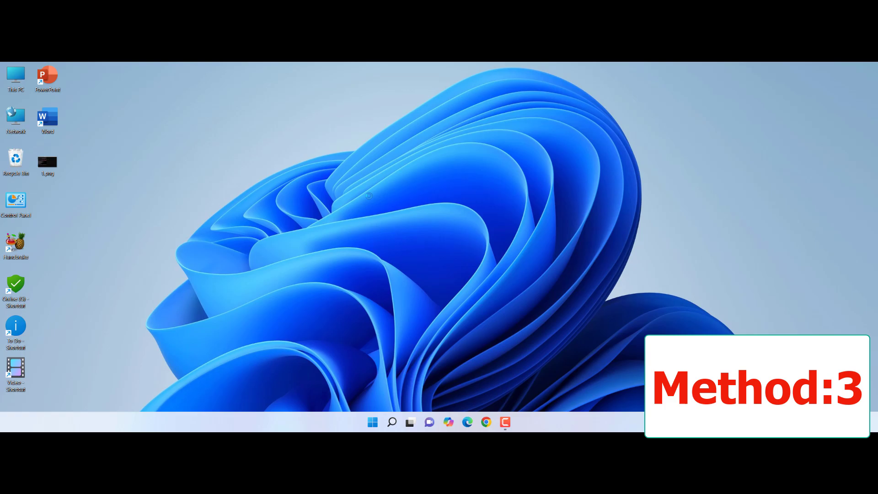
pyautogui.rightClick(353, 185)
pyautogui.click(382, 223)
# Search Start for 'cmd' and bring up Command Prompt's launch options
pyautogui.press('super')
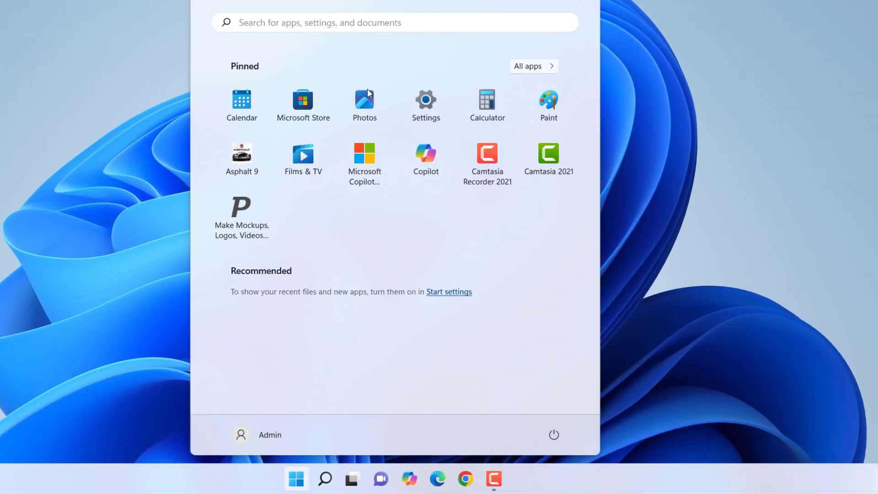
pyautogui.write('cmd')
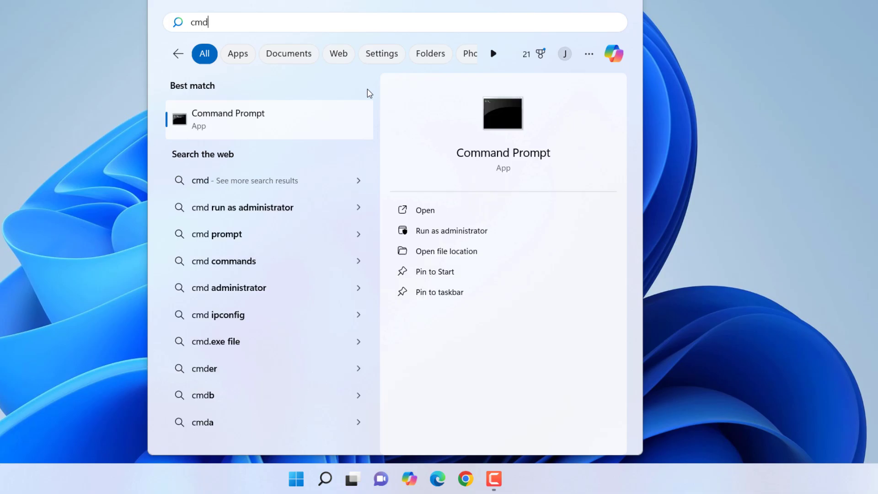
pyautogui.rightClick(219, 131)
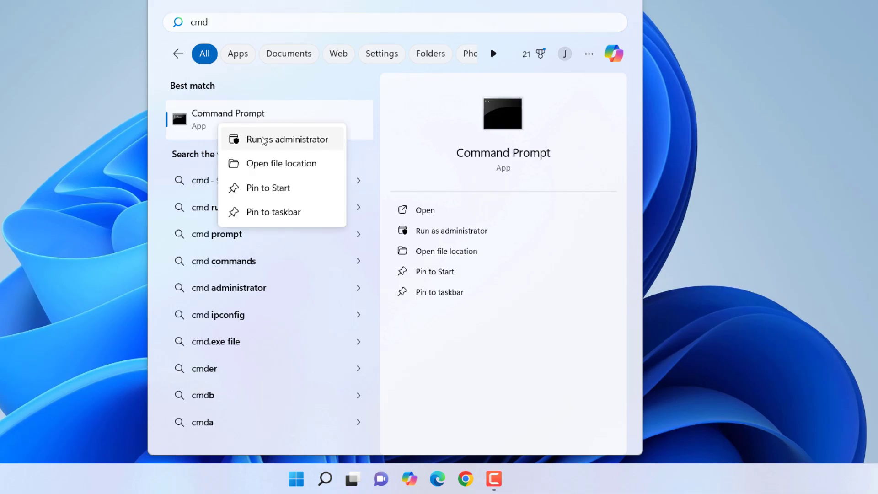
# Run Command Prompt as administrator to reset Winsock and IPv4 settings
pyautogui.click(264, 140)
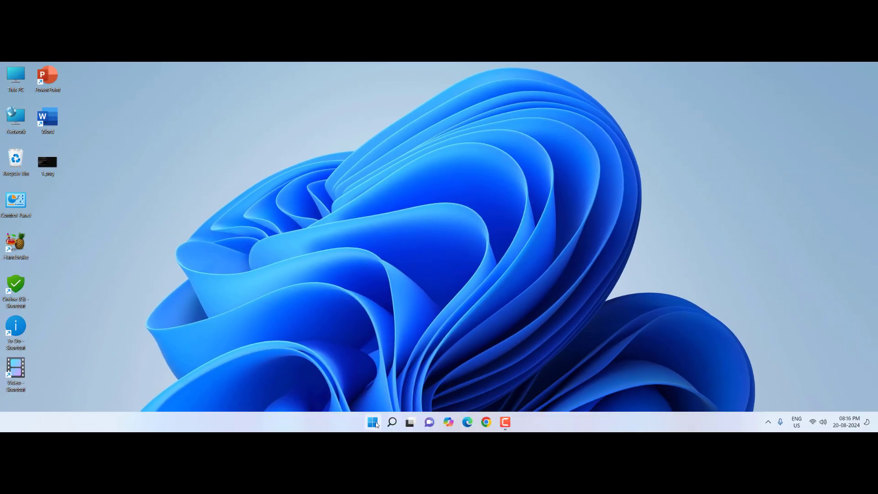
pyautogui.click(374, 423)
pyautogui.click(545, 392)
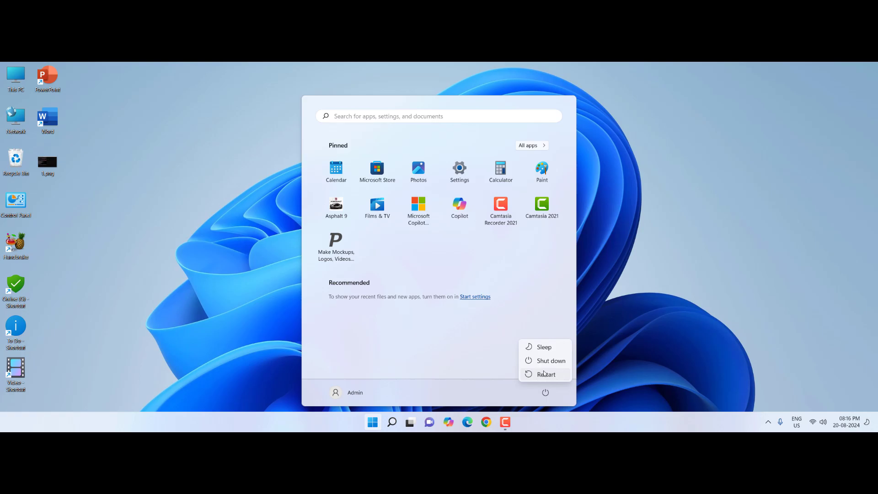
pyautogui.press('Escape')
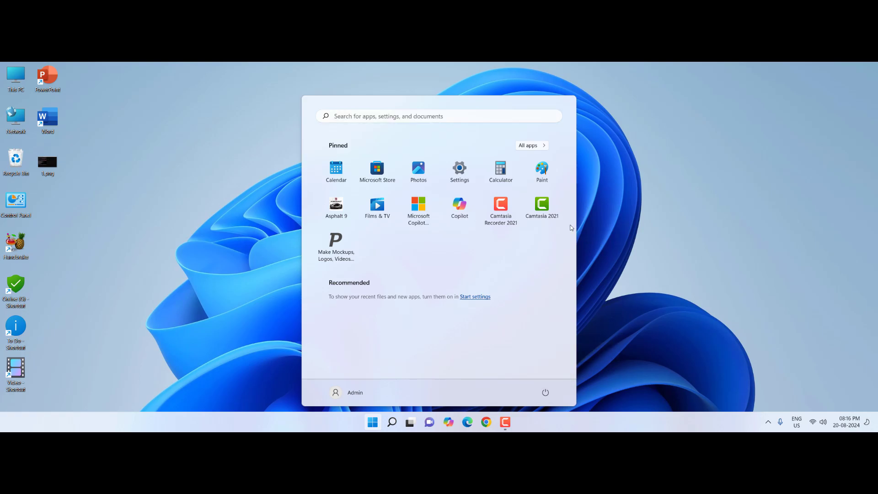
pyautogui.press('Escape')
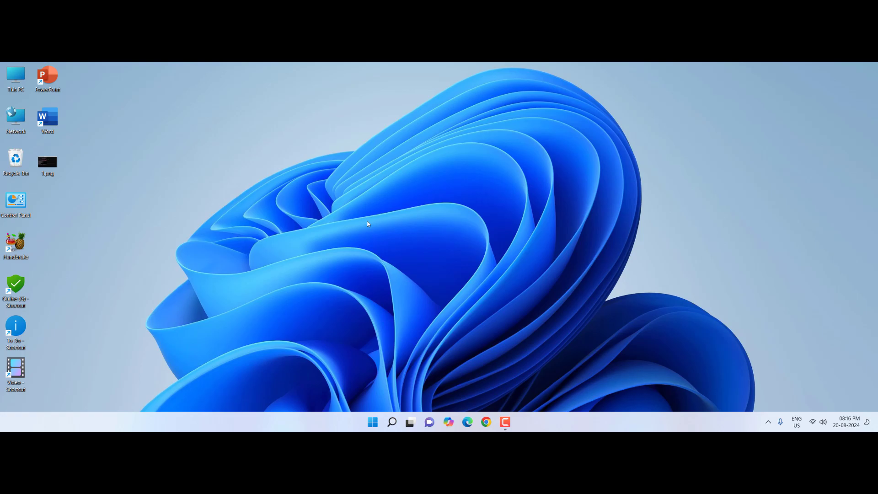
# Open the Services app and locate WLAN AutoConfig in the list
pyautogui.press('super')
pyautogui.write('servi')
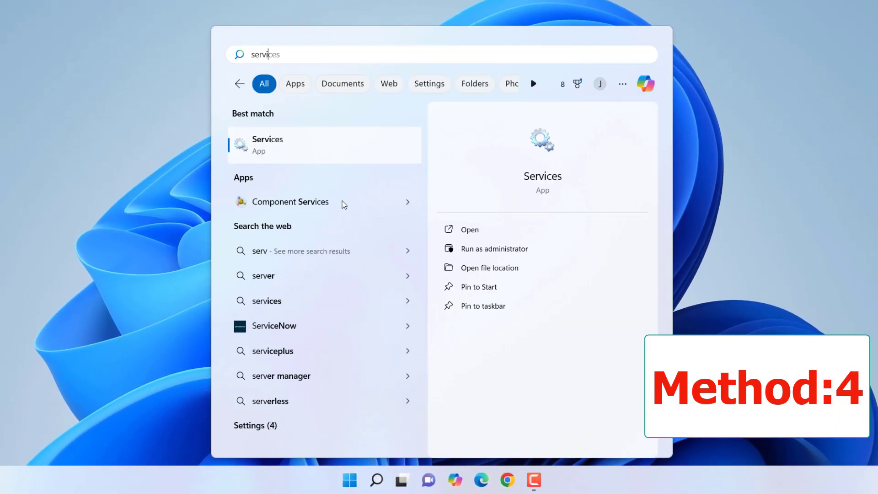
pyautogui.write('ces')
pyautogui.click(282, 145)
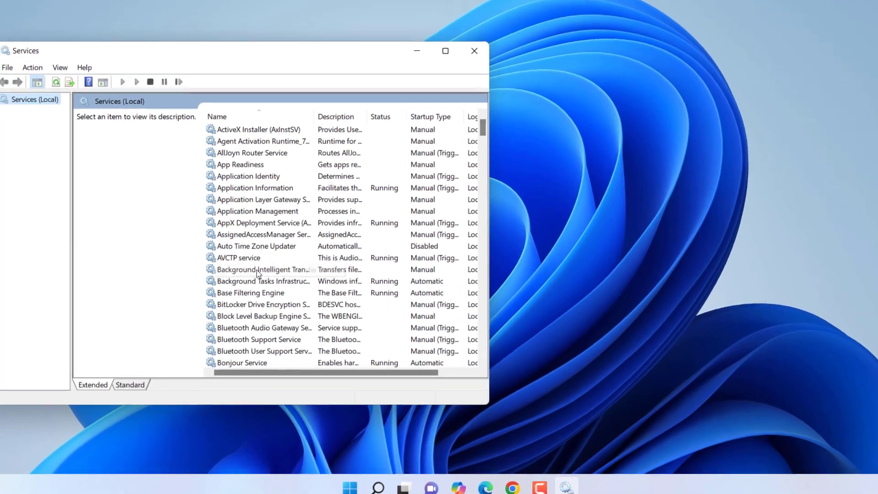
pyautogui.click(355, 296)
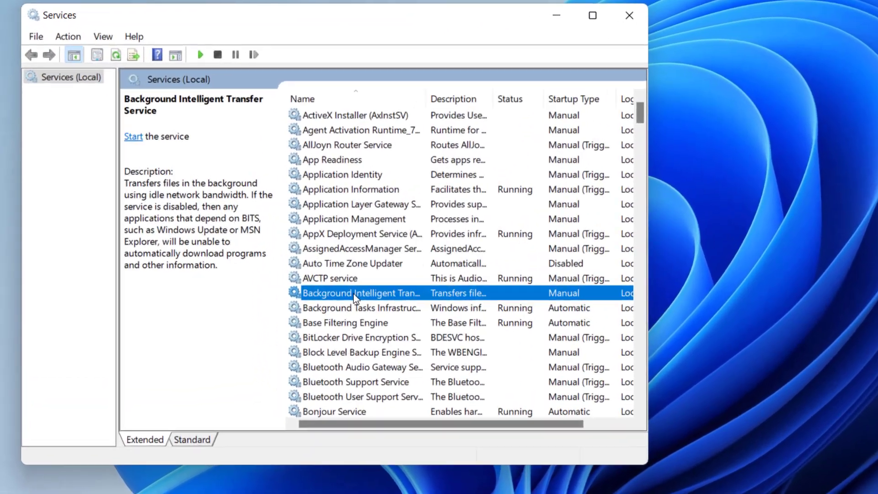
pyautogui.press('w')
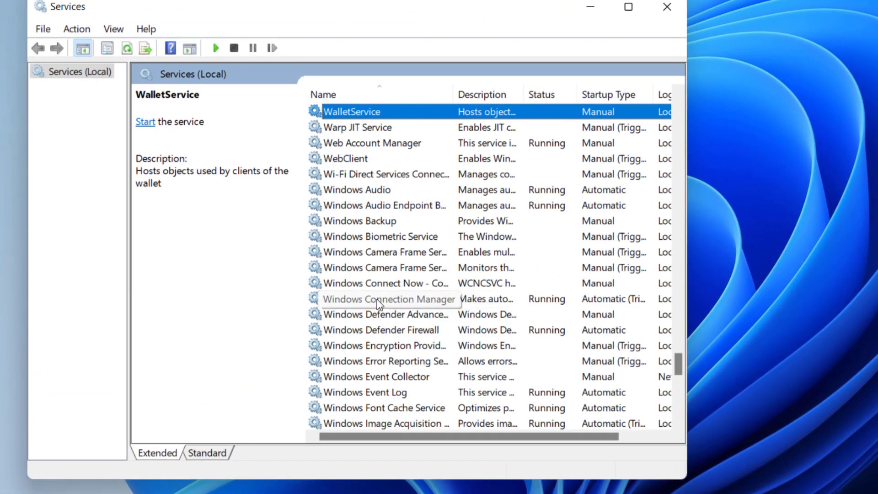
pyautogui.press('w')
pyautogui.press('l')
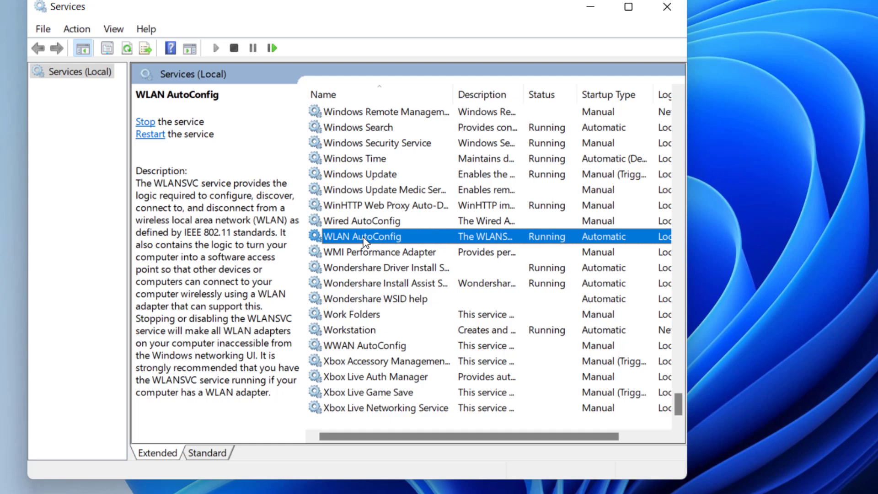
# Set WLAN AutoConfig's startup type to Automatic, apply it, and close Services
pyautogui.rightClick(365, 241)
pyautogui.click(418, 396)
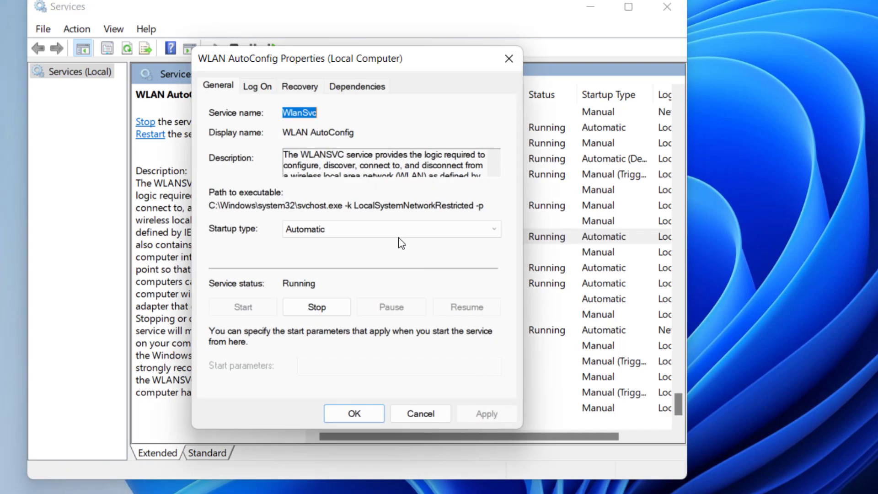
pyautogui.click(319, 229)
pyautogui.click(313, 251)
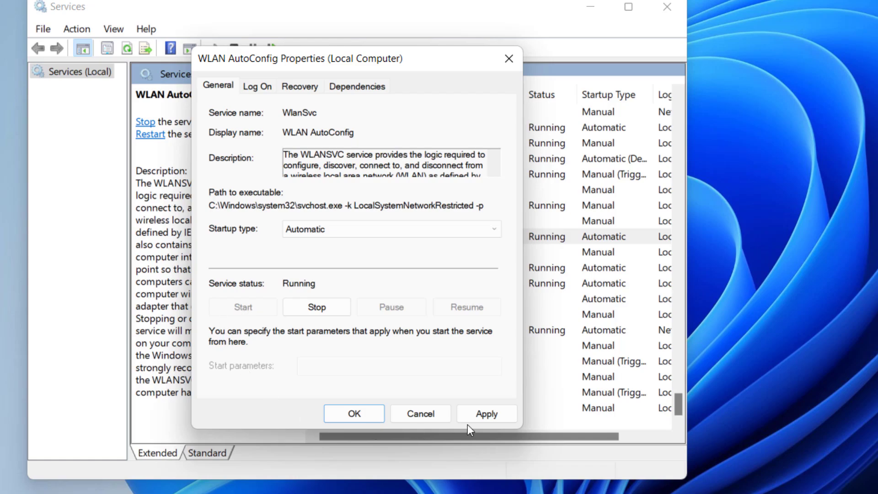
pyautogui.click(483, 417)
pyautogui.click(350, 417)
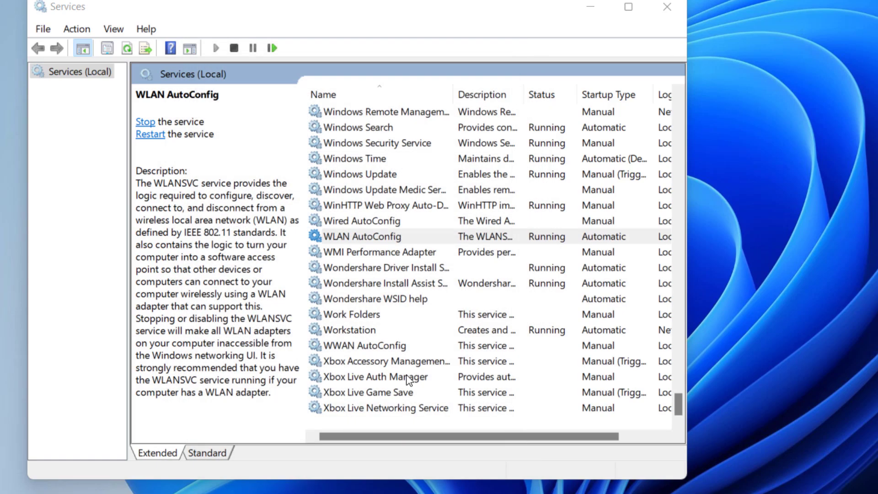
pyautogui.click(662, 7)
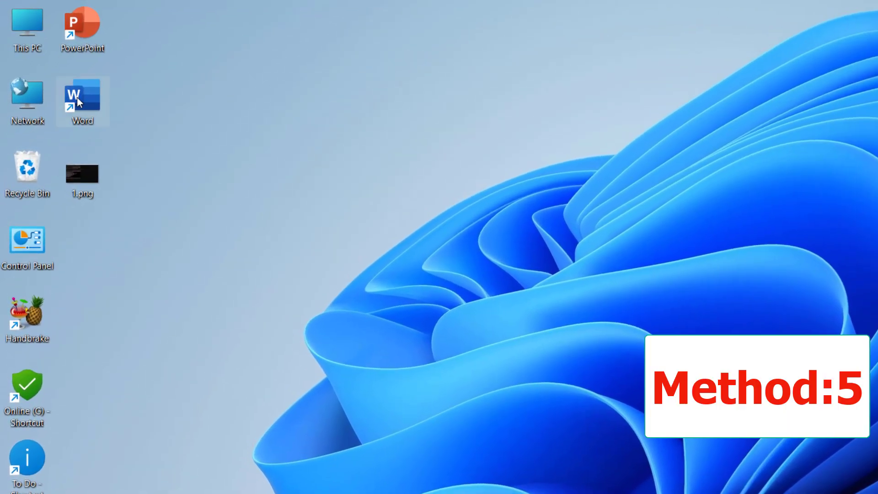
# Open the IPv4 (TCP/IPv4) properties of the Wi-Fi 3 connection
pyautogui.rightClick(30, 92)
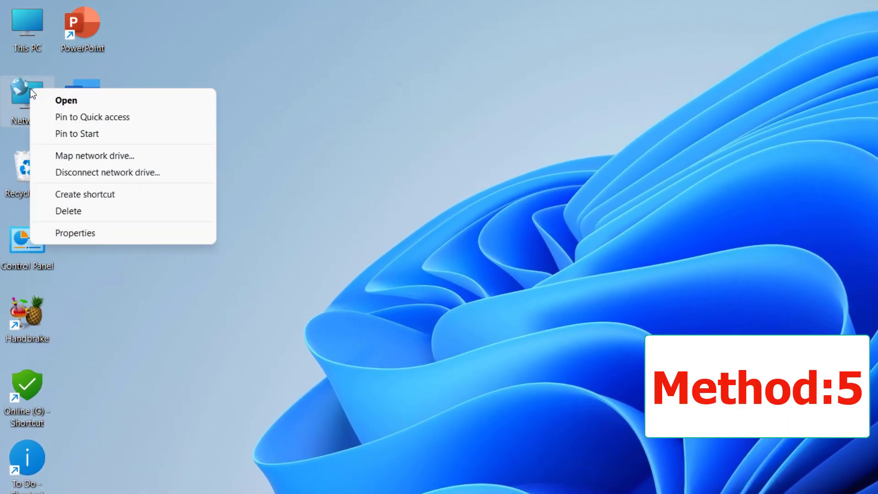
pyautogui.click(120, 233)
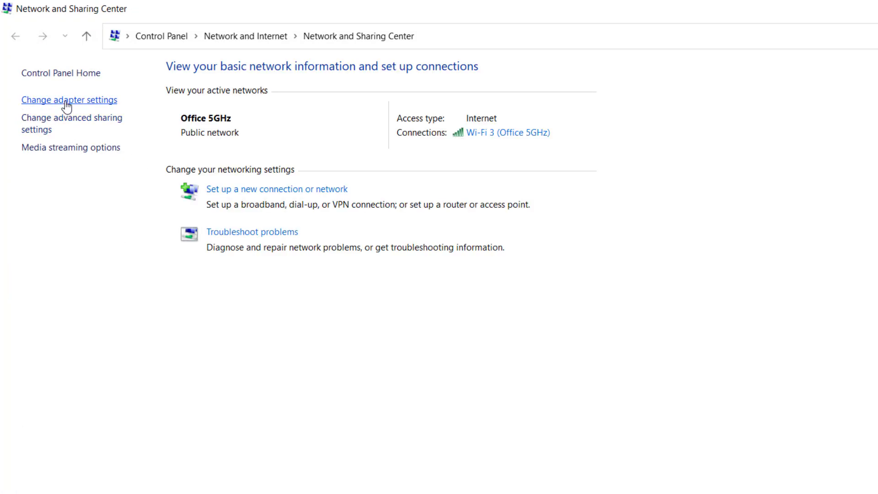
pyautogui.click(67, 103)
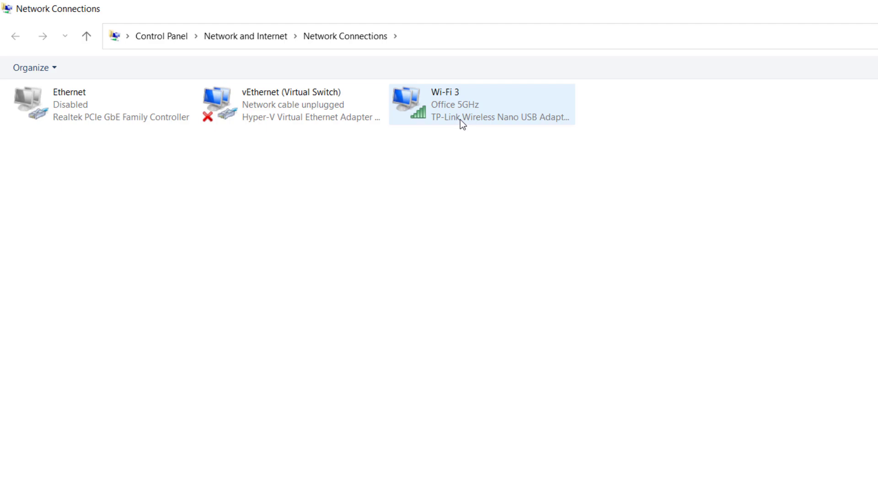
pyautogui.rightClick(456, 117)
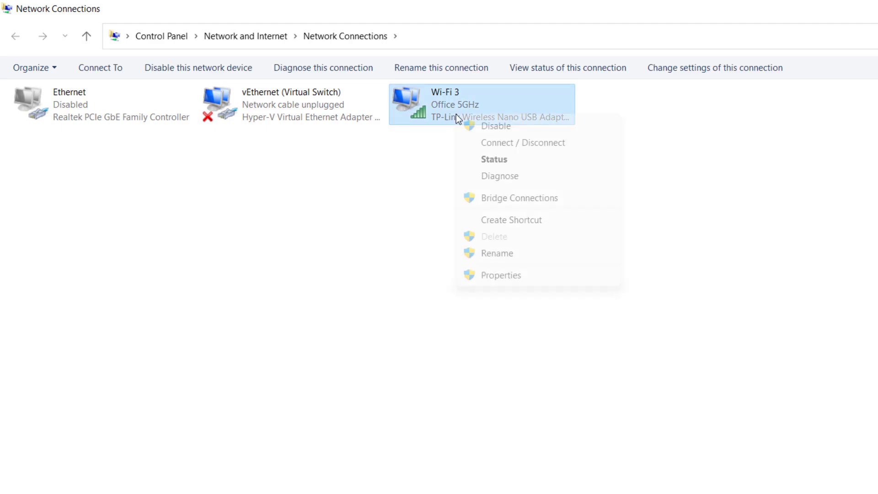
pyautogui.click(531, 277)
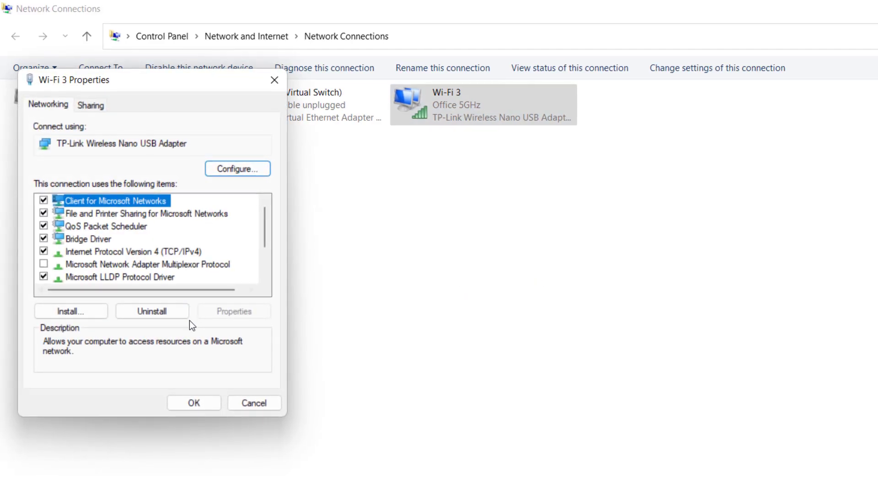
pyautogui.moveTo(138, 85); pyautogui.dragTo(195, 85)
pyautogui.click(173, 260)
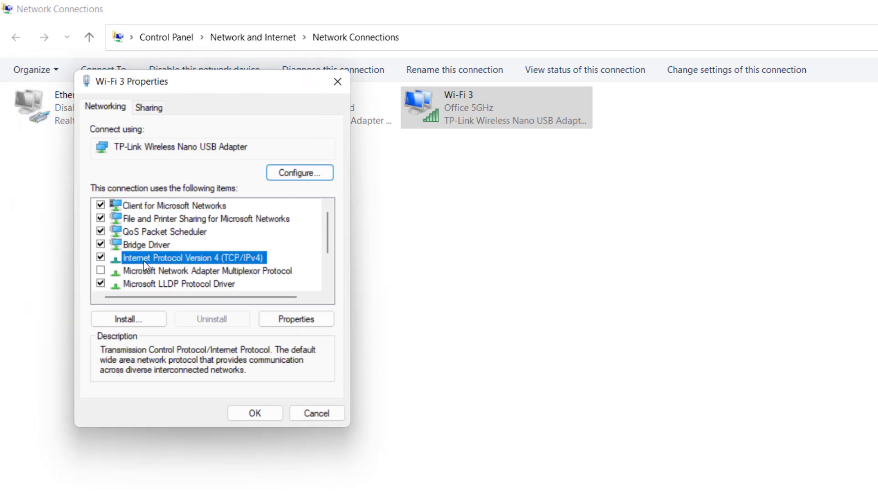
pyautogui.click(290, 318)
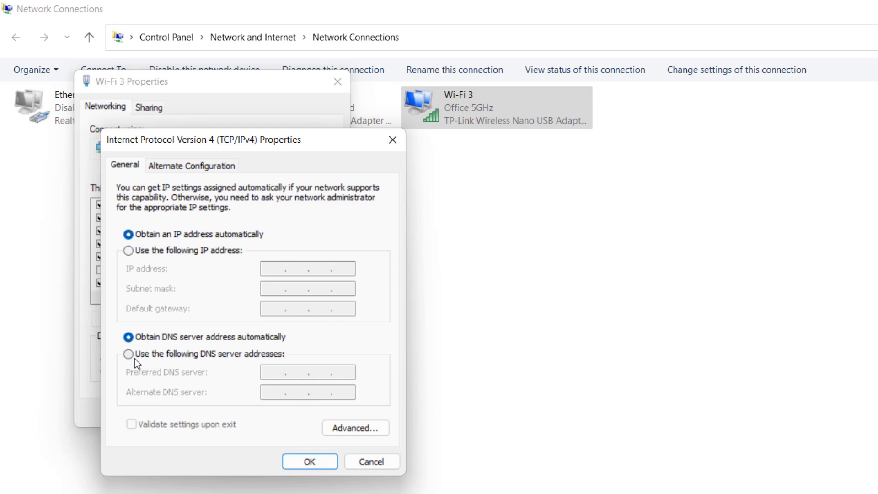
# Set DNS servers to 8.8.8.8 and 8.8.4.4, save, and close the network windows
pyautogui.click(140, 355)
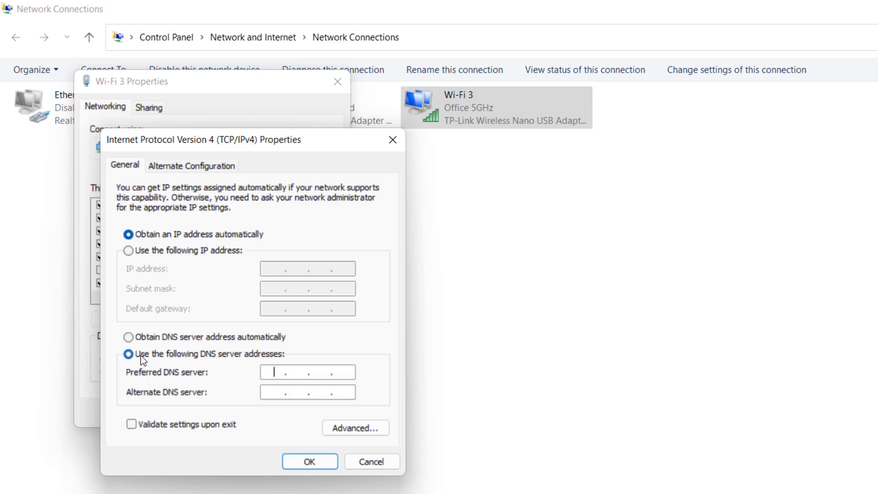
pyautogui.write('8.8.')
pyautogui.write('8.8')
pyautogui.click(282, 394)
pyautogui.write('8.8.')
pyautogui.write('4.4')
pyautogui.click(298, 463)
pyautogui.click(258, 411)
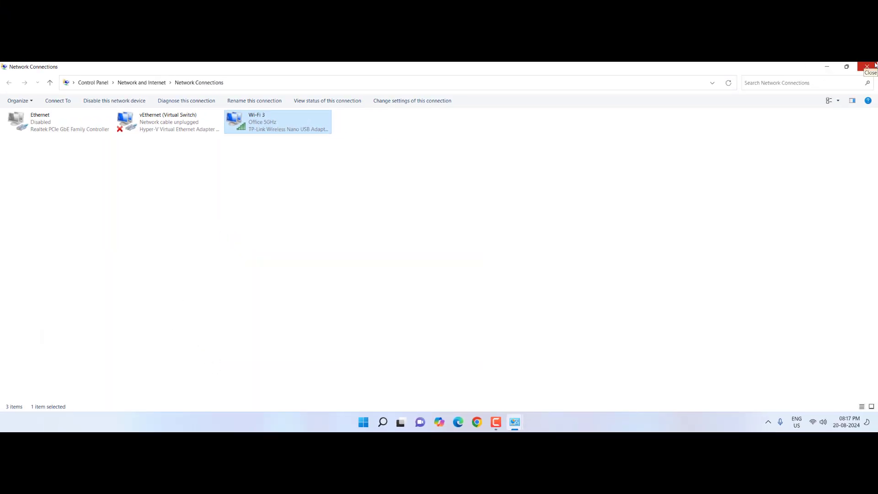
pyautogui.click(874, 67)
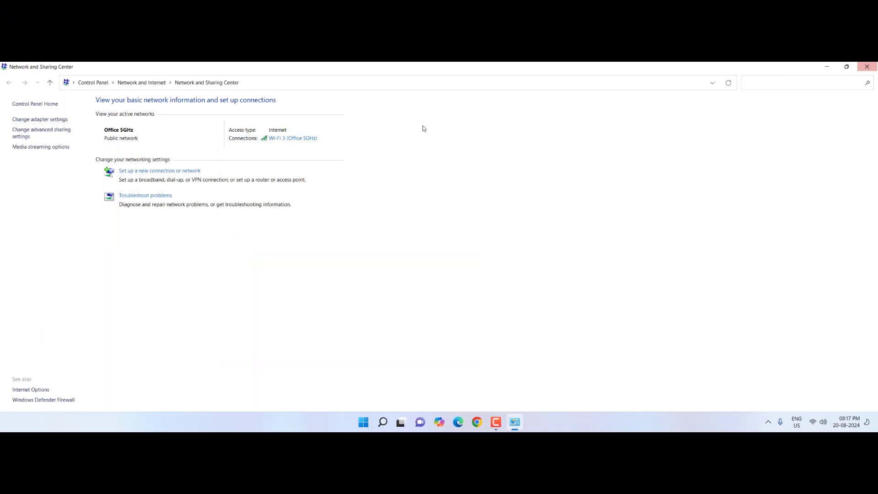
pyautogui.click(867, 66)
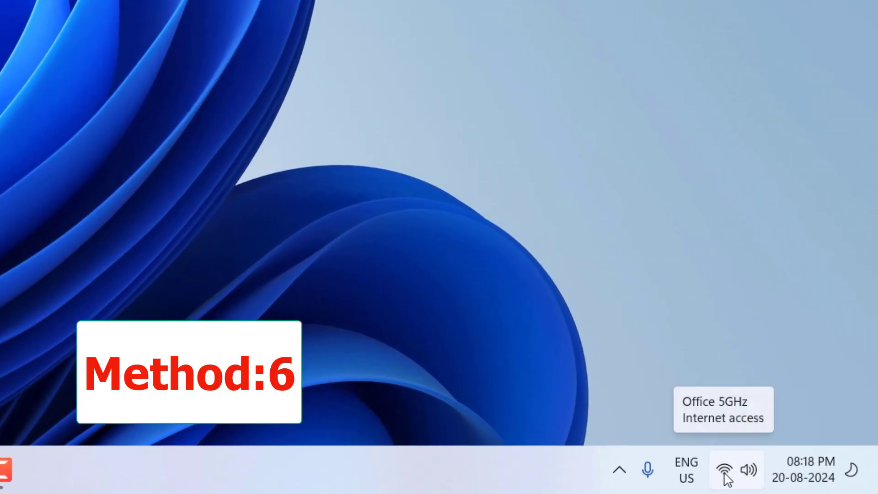
# From Quick Settings, open Office 5GHz network properties and choose the Private profile
pyautogui.click(725, 481)
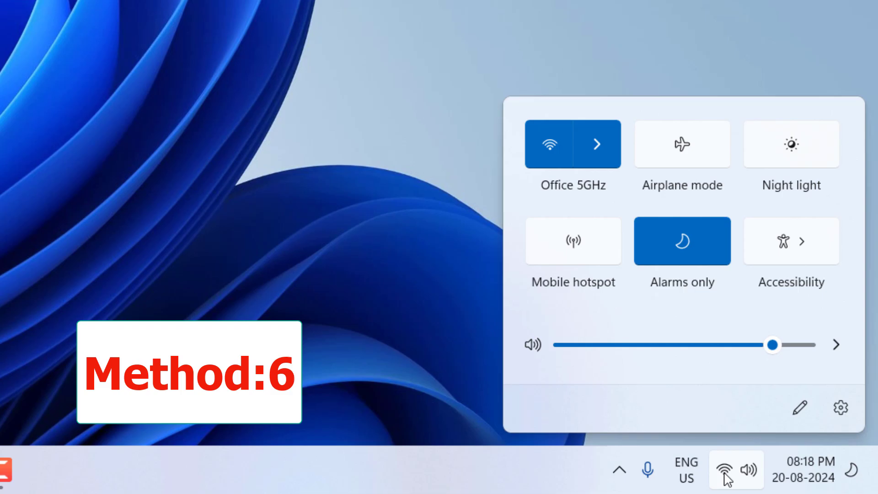
pyautogui.click(613, 143)
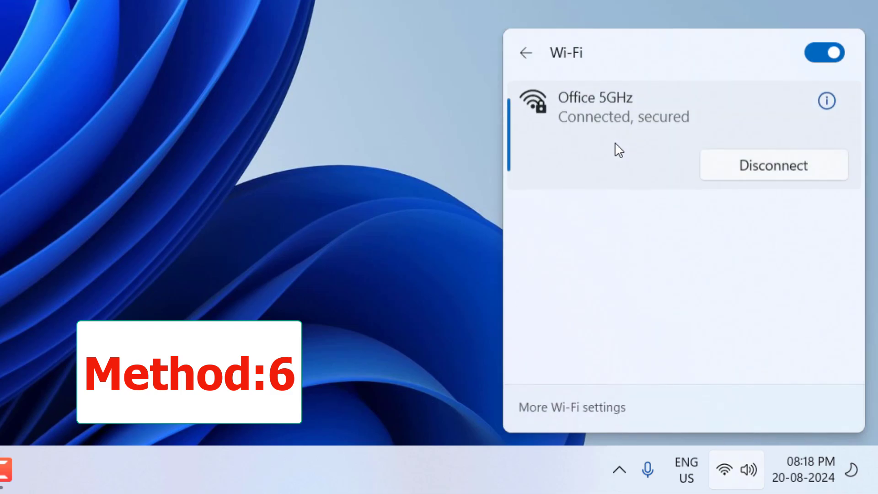
pyautogui.rightClick(579, 113)
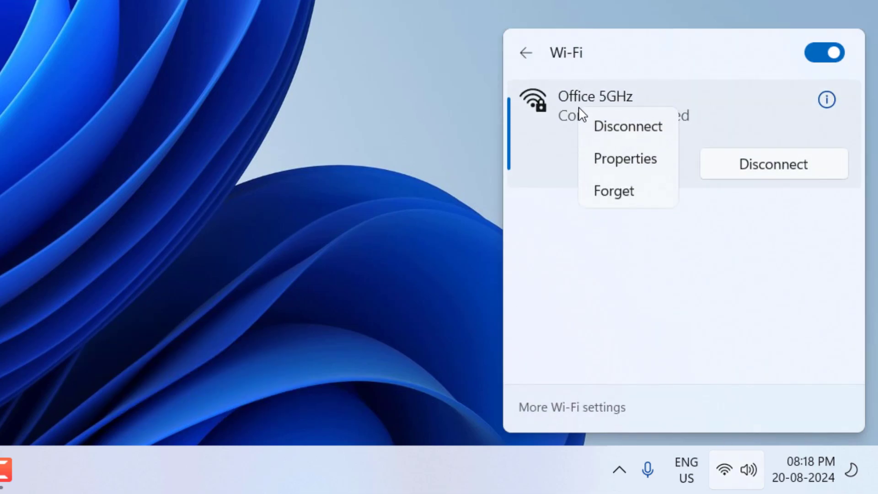
pyautogui.click(644, 167)
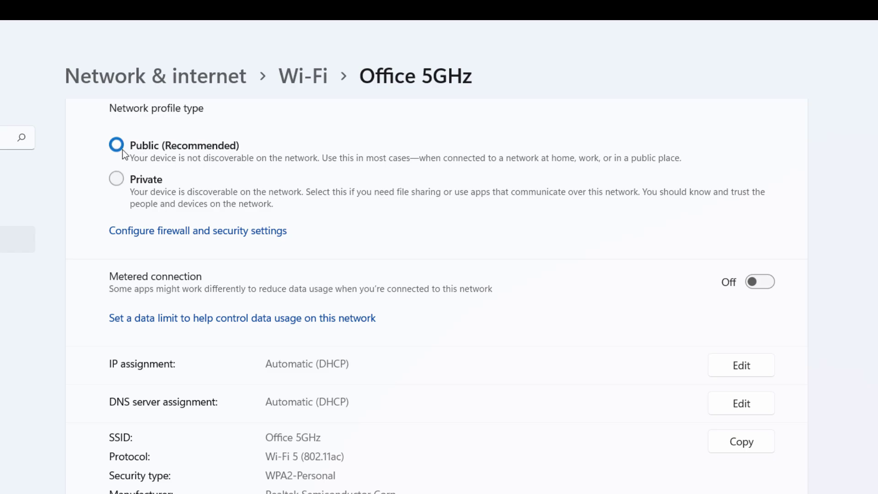
pyautogui.click(118, 178)
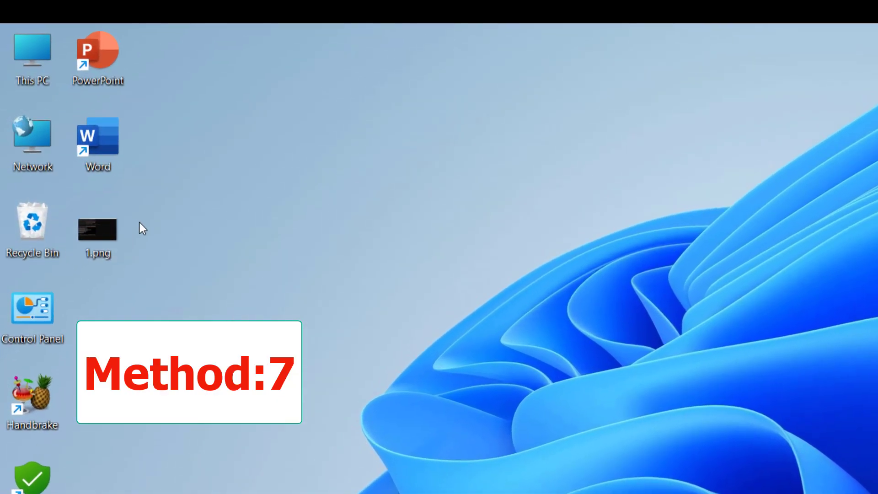
# Open Device Manager via This PC > Manage and select the TP-Link Wireless Nano USB Adapter
pyautogui.rightClick(31, 51)
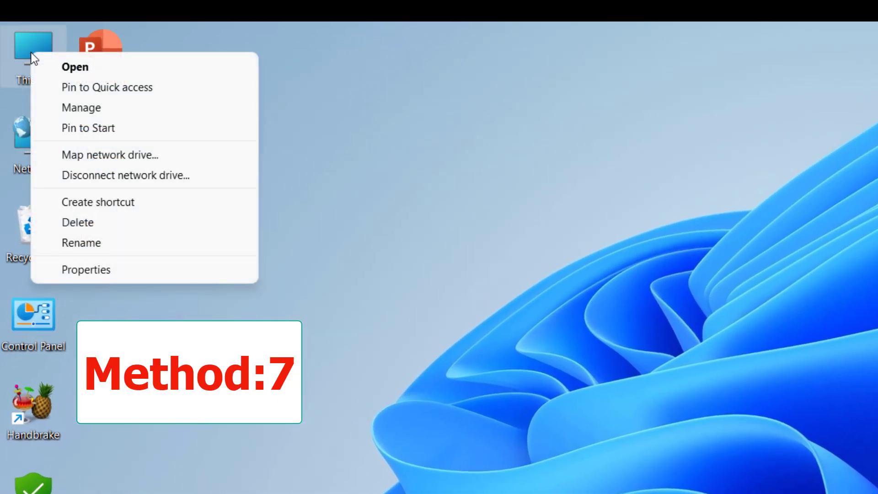
pyautogui.click(117, 108)
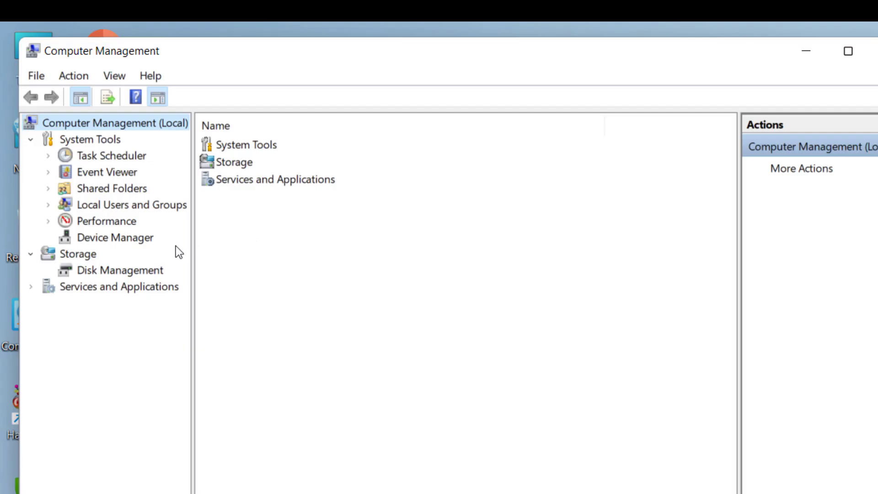
pyautogui.click(114, 244)
pyautogui.click(224, 303)
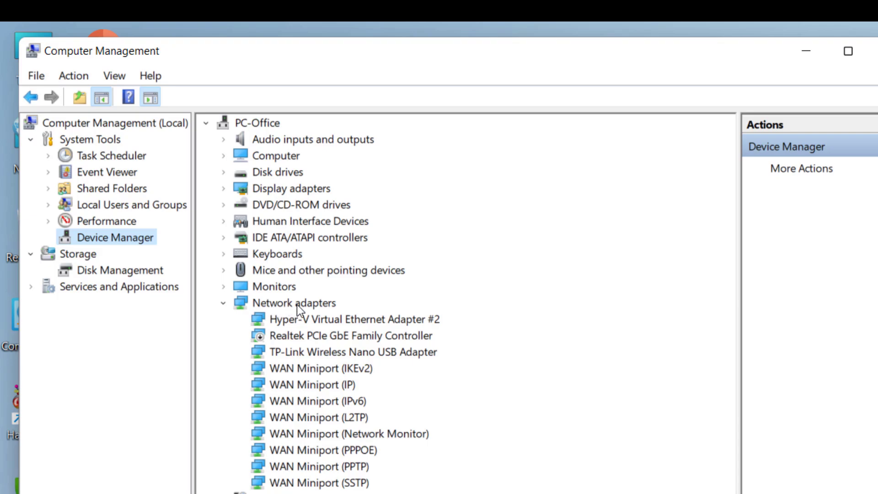
pyautogui.click(300, 353)
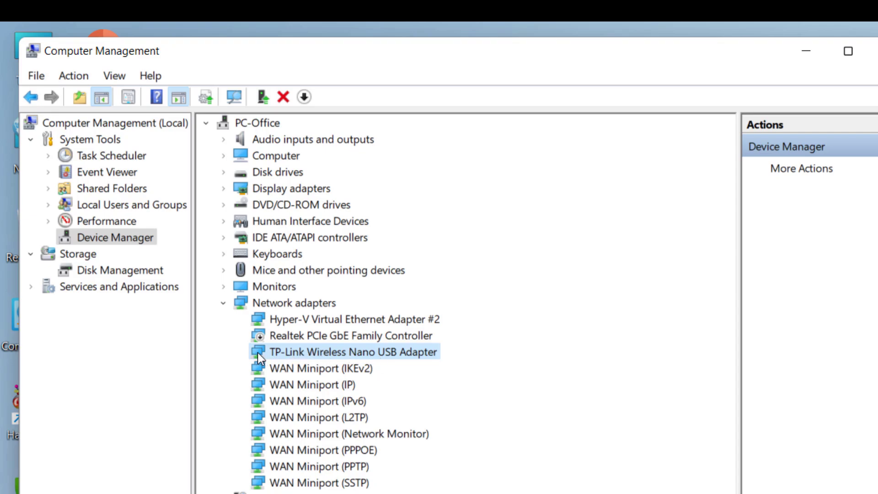
# Search automatically for an updated TP-Link adapter driver, then close the up-to-date result
pyautogui.rightClick(337, 357)
pyautogui.click(440, 368)
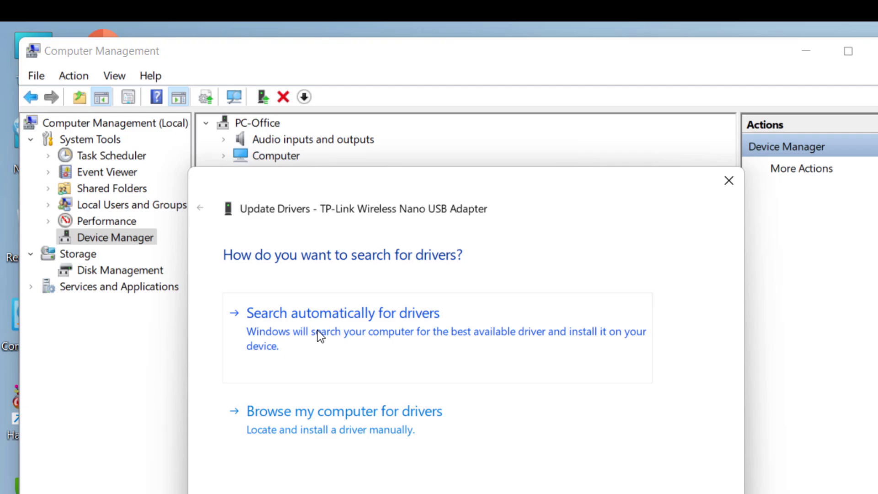
pyautogui.click(317, 330)
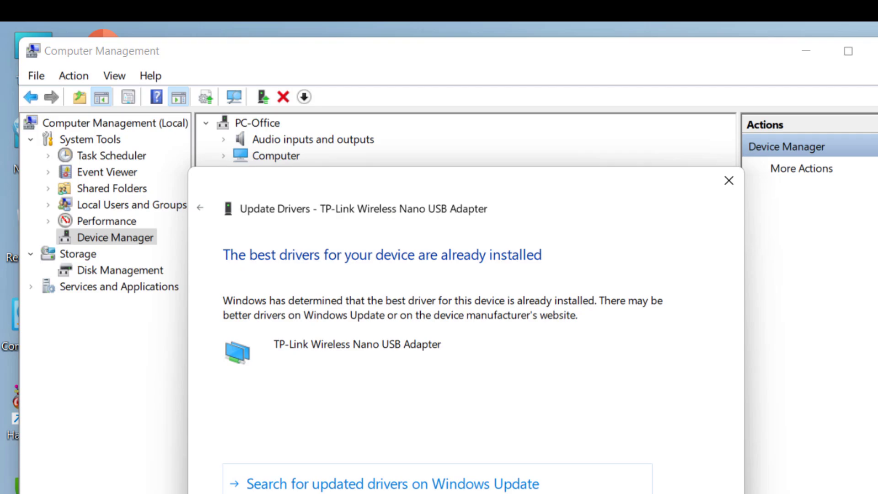
pyautogui.press('Escape')
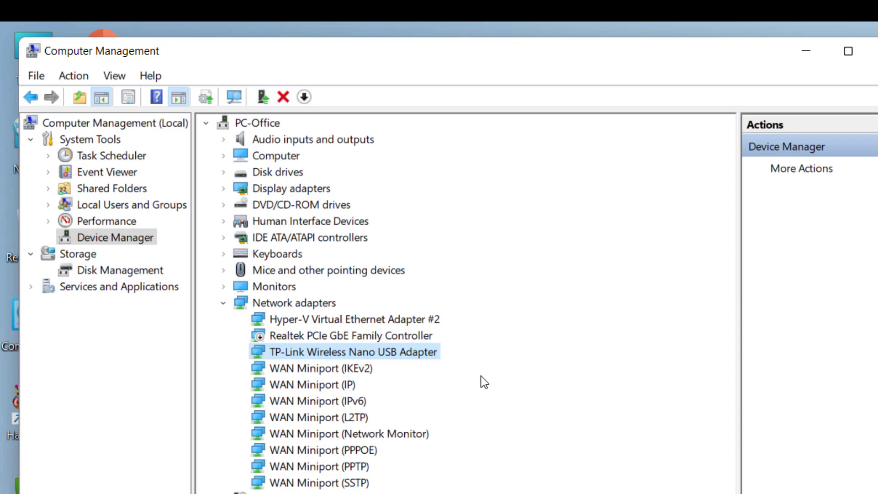
# Run Scan for hardware changes on the TP-Link adapter's device list, then close Computer Management
pyautogui.rightClick(353, 356)
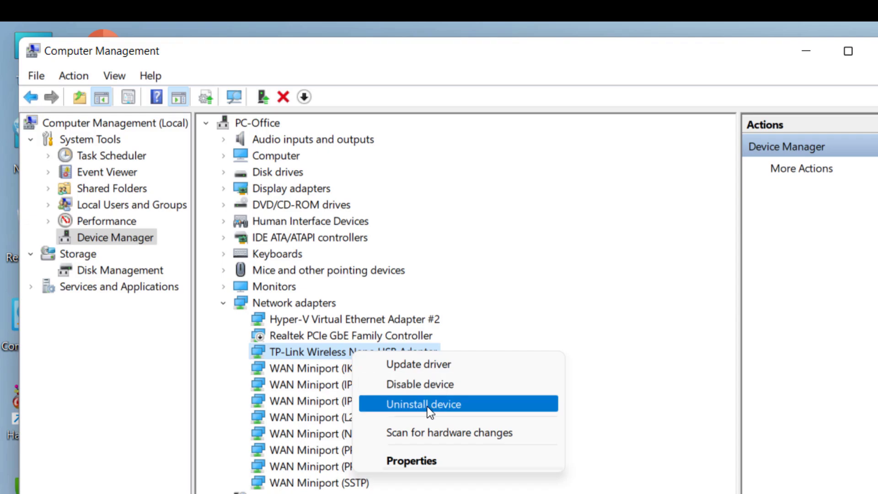
pyautogui.click(598, 388)
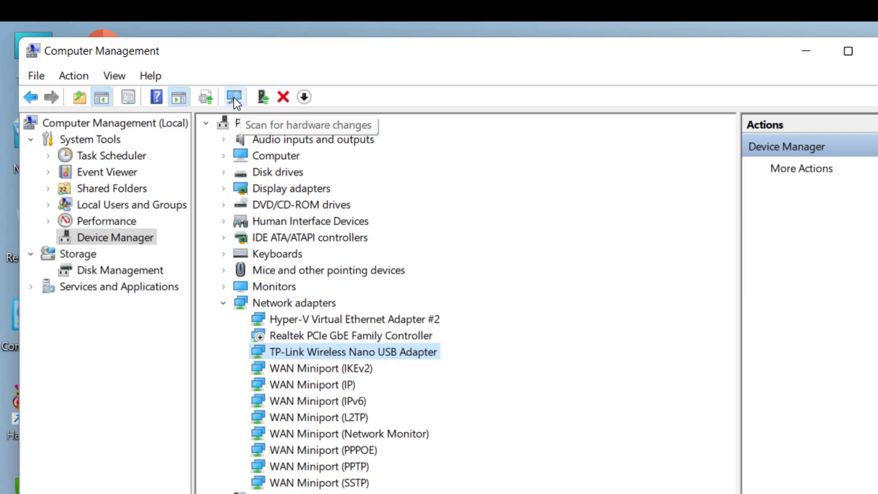
pyautogui.click(234, 97)
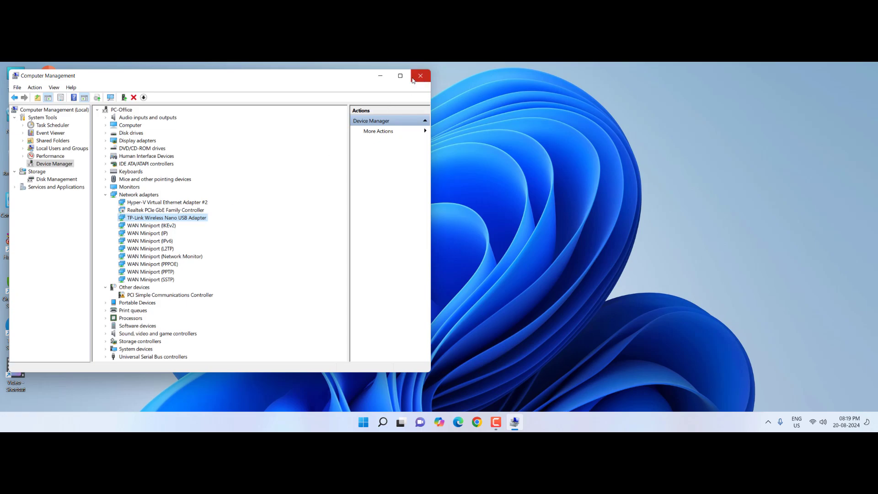
pyautogui.click(417, 77)
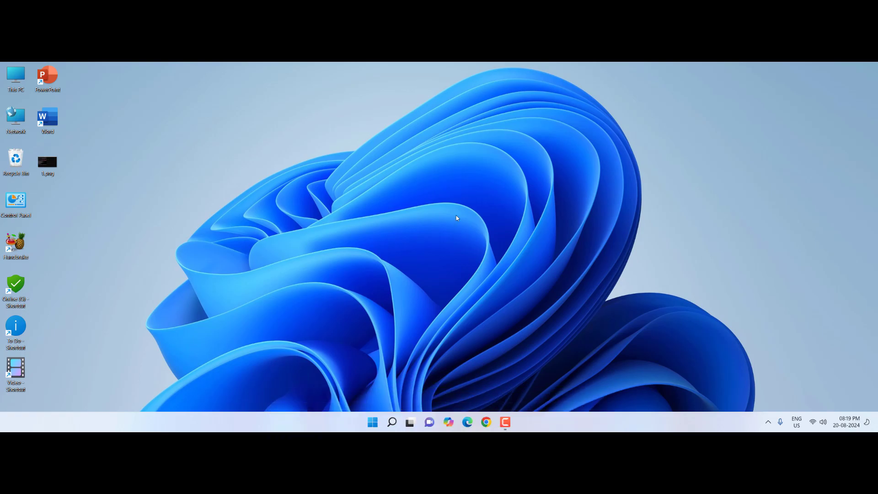
pyautogui.click(373, 422)
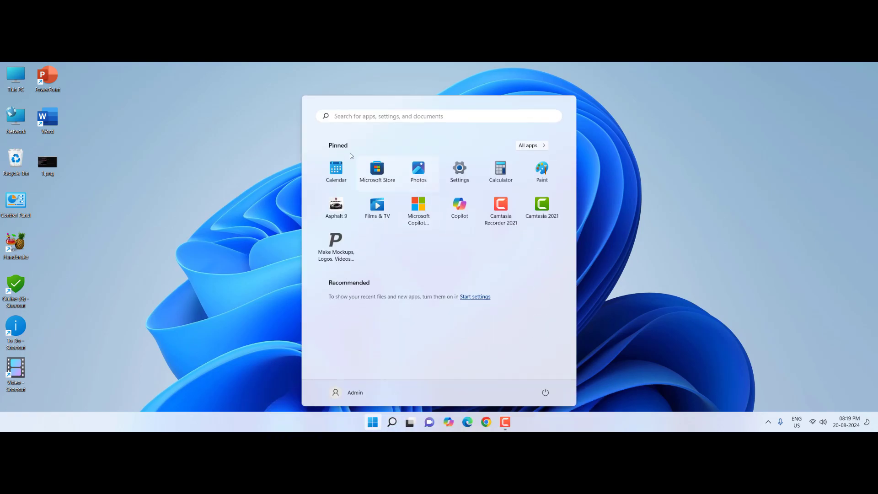
pyautogui.click(459, 169)
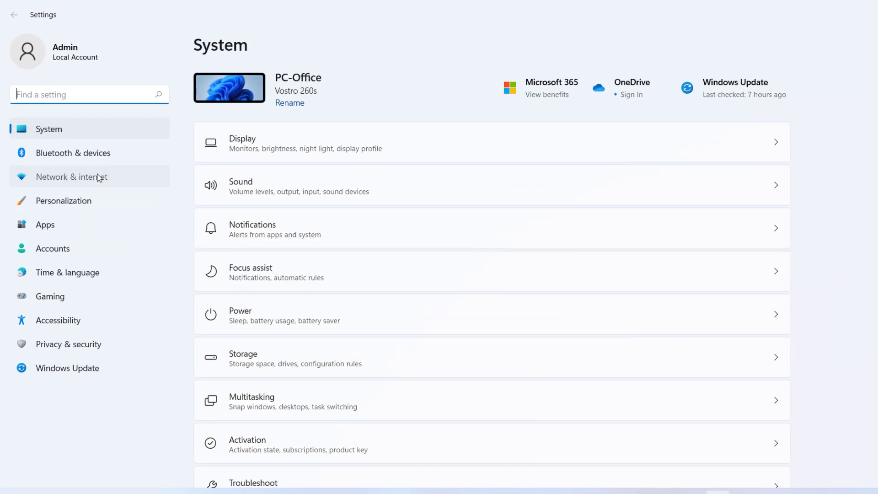
pyautogui.click(99, 177)
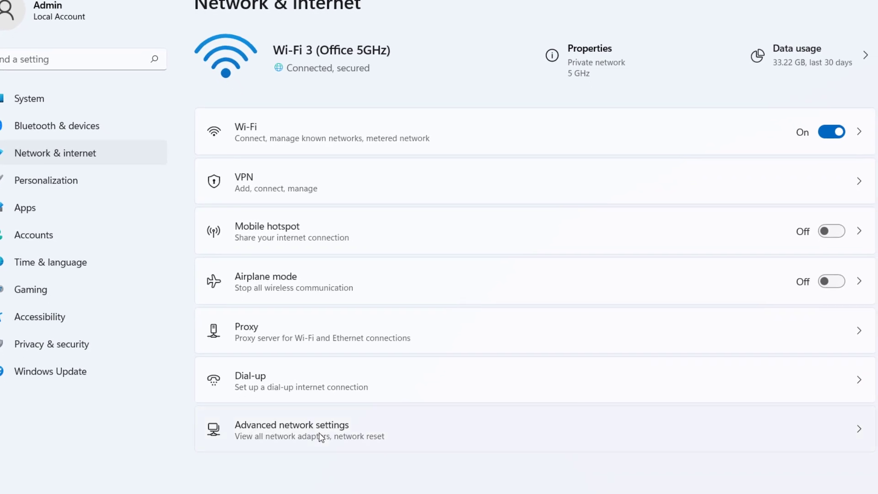
pyautogui.click(321, 437)
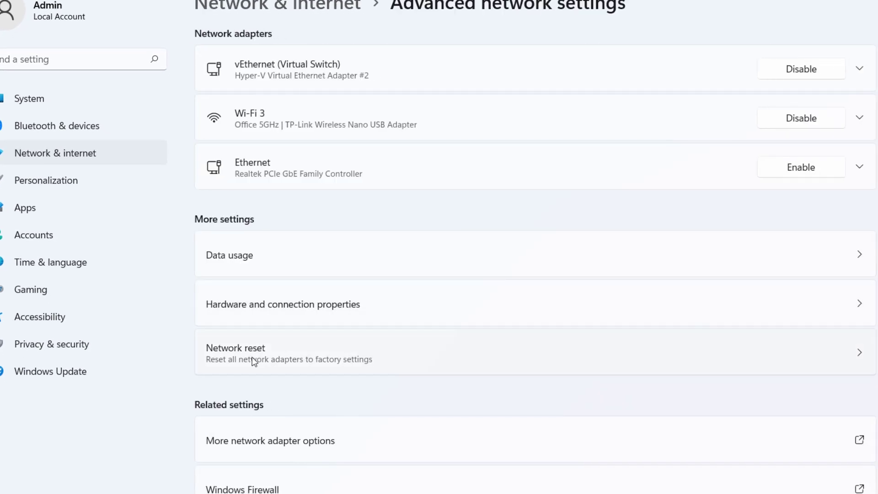
pyautogui.click(253, 362)
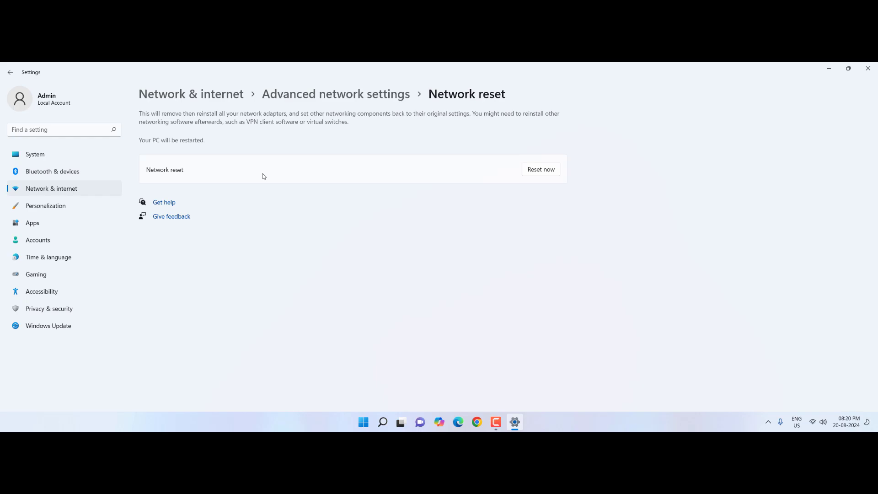
pyautogui.click(864, 71)
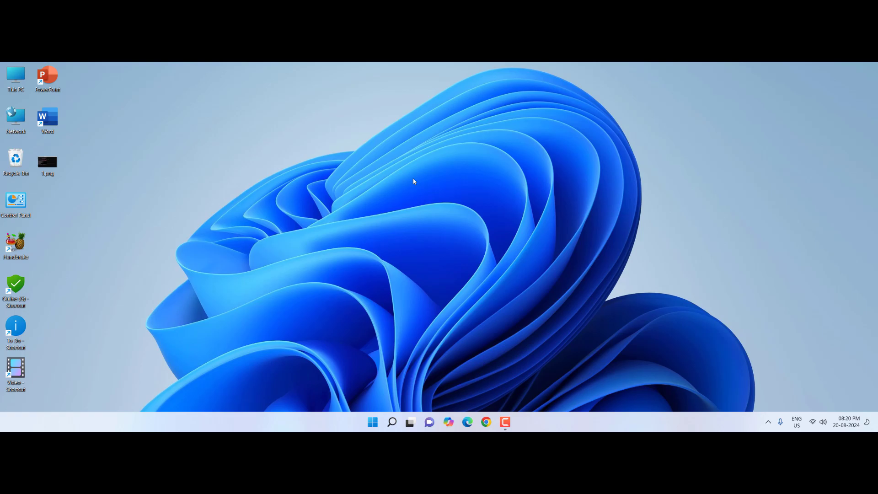